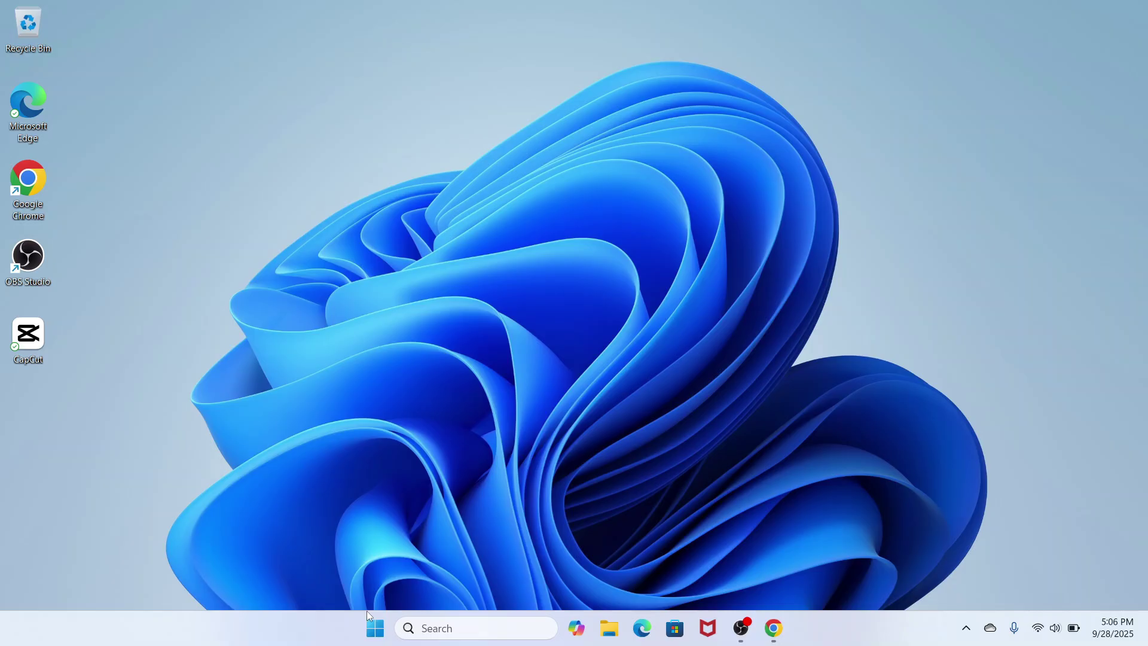
# Launch Device Manager by searching 'devic' from the Start menu.
pyautogui.click(377, 629)
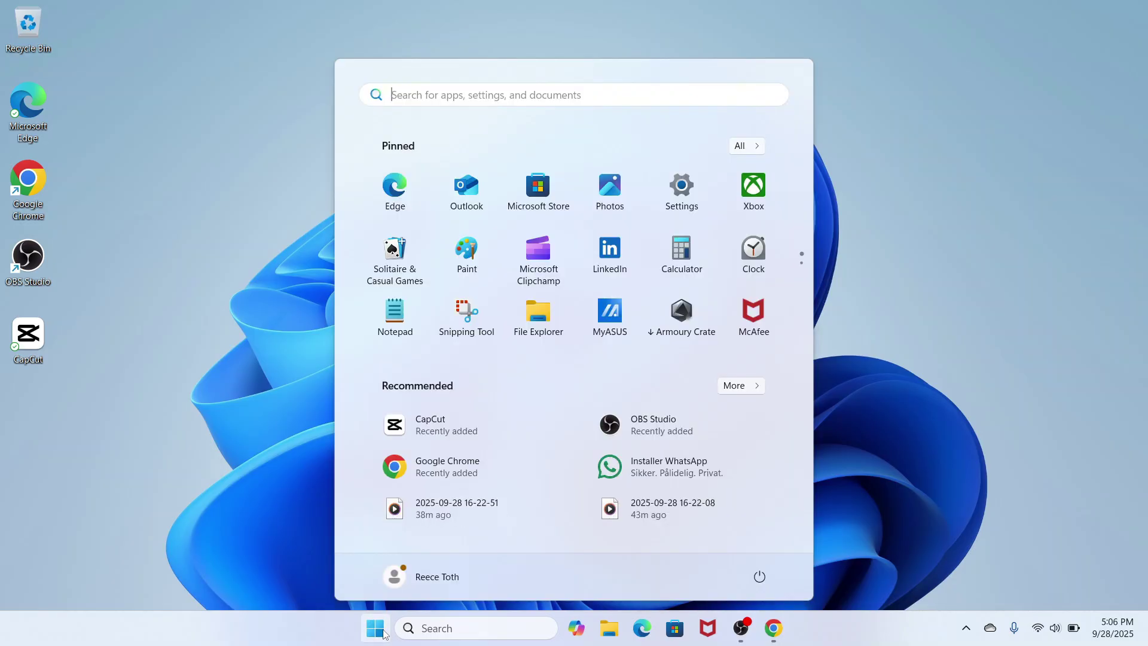
pyautogui.write('devic')
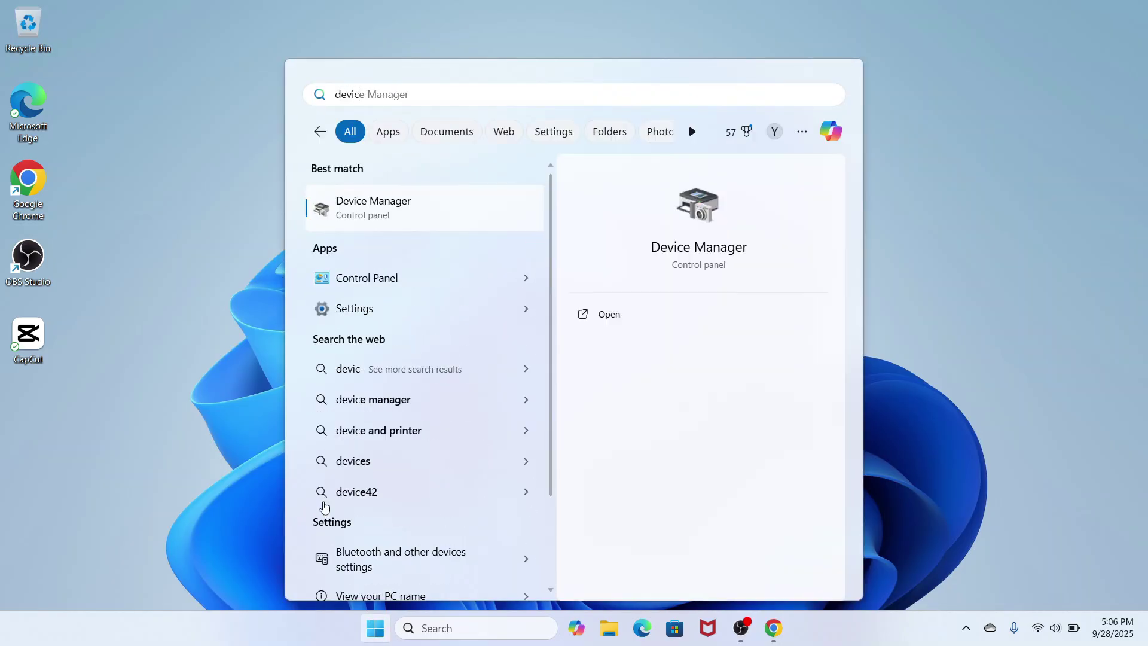
pyautogui.click(437, 209)
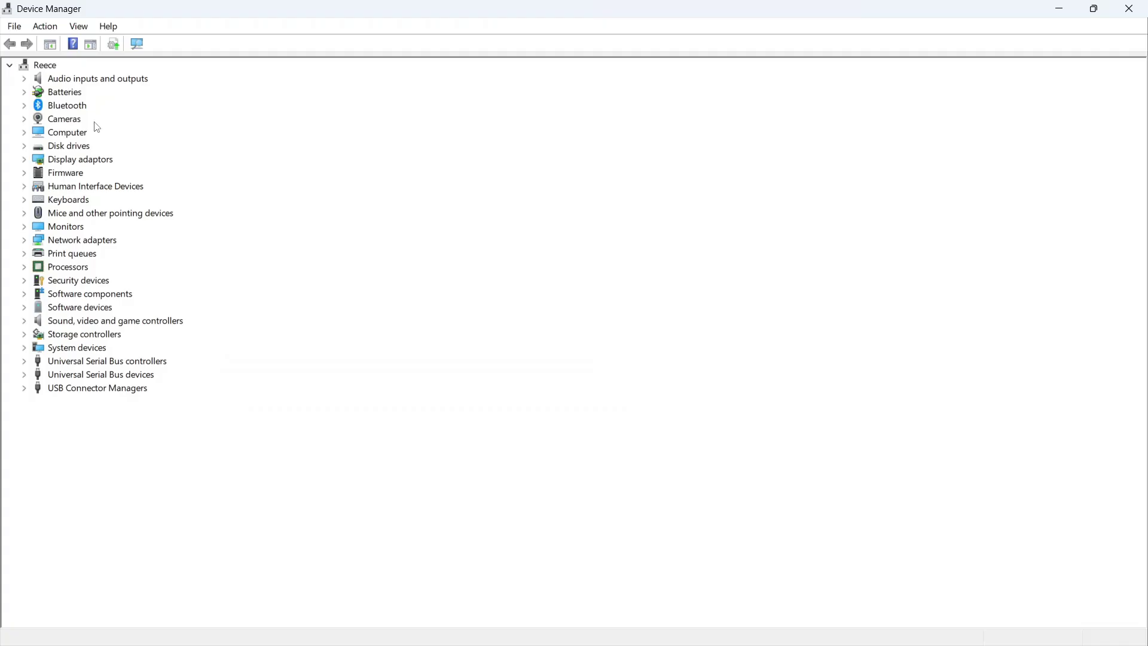
# Uninstall the Microsoft ACPI-Compliant Control Method Battery from the Batteries category.
pyautogui.click(24, 92)
pyautogui.click(142, 120)
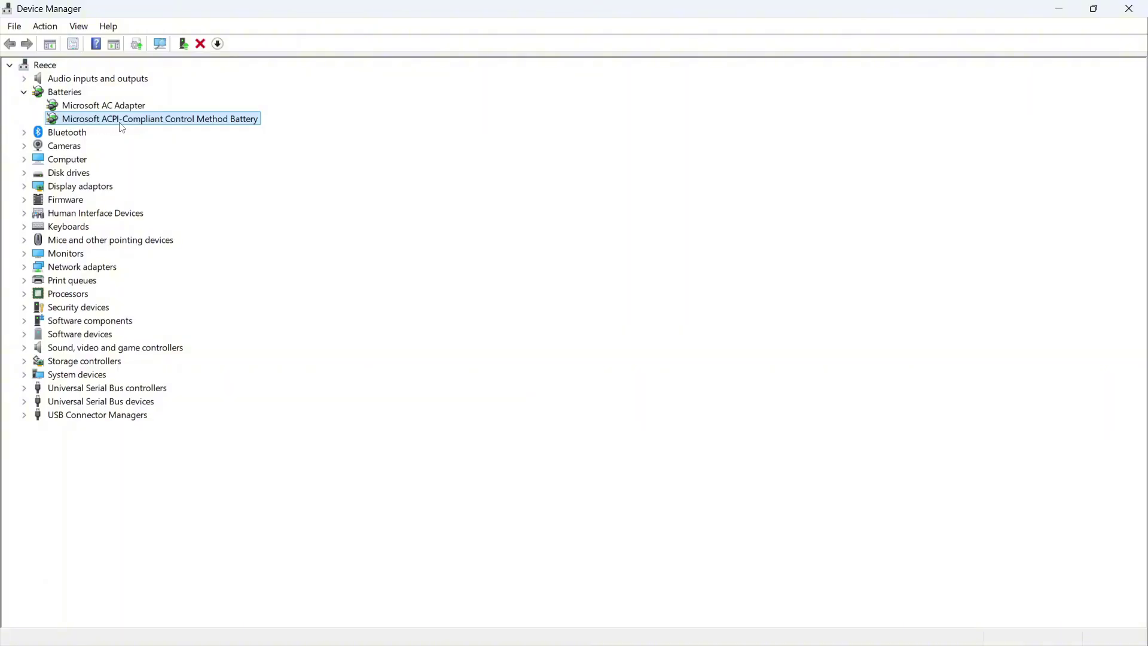
pyautogui.rightClick(163, 123)
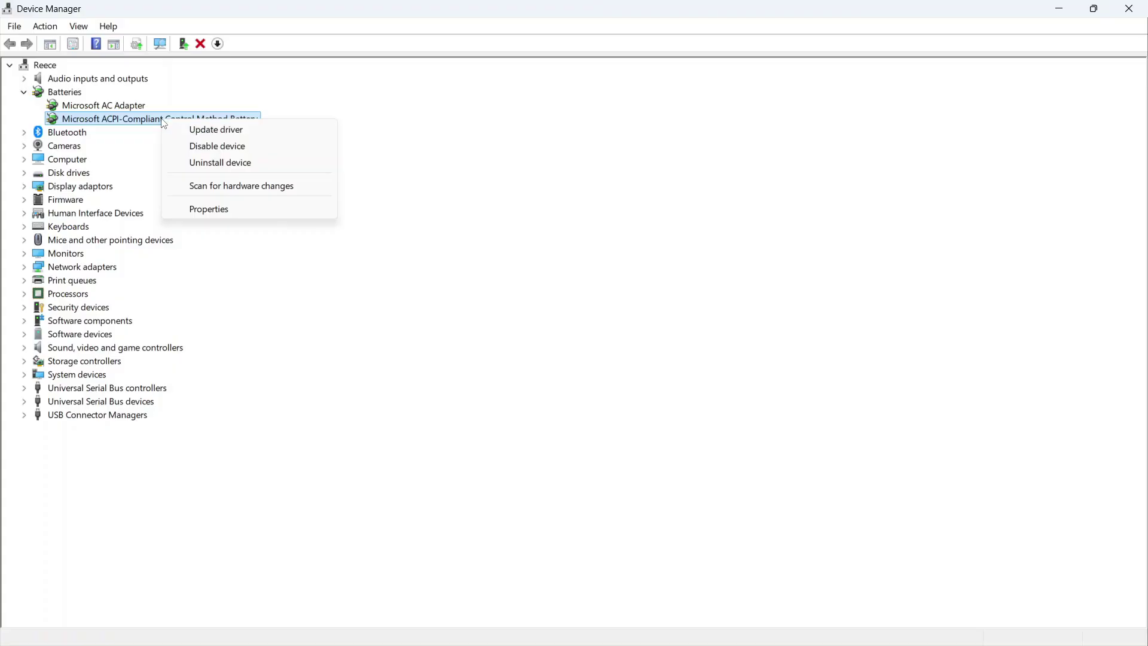
pyautogui.click(232, 165)
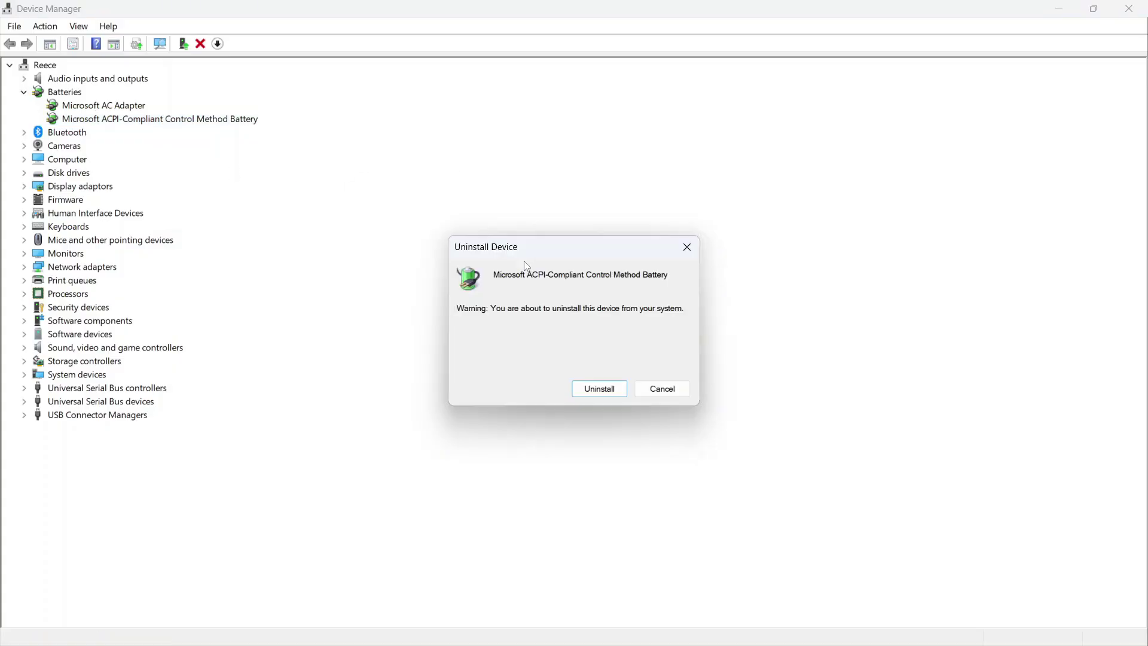
pyautogui.click(600, 388)
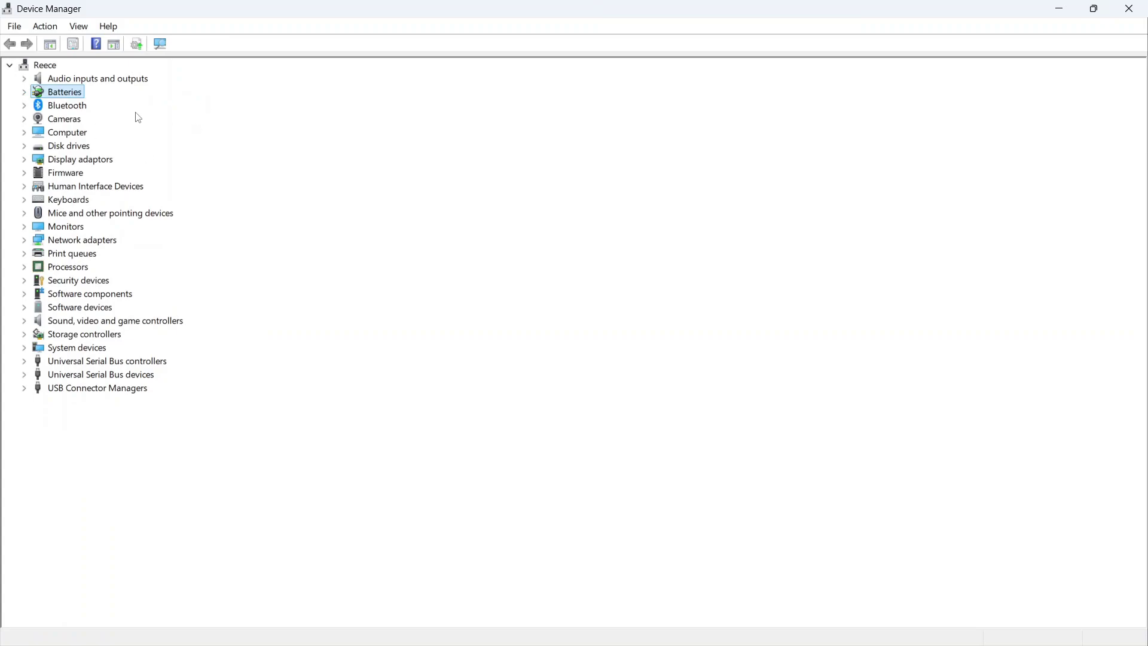
# Scan Batteries for hardware changes, confirm the battery returned, and close Device Manager.
pyautogui.rightClick(75, 97)
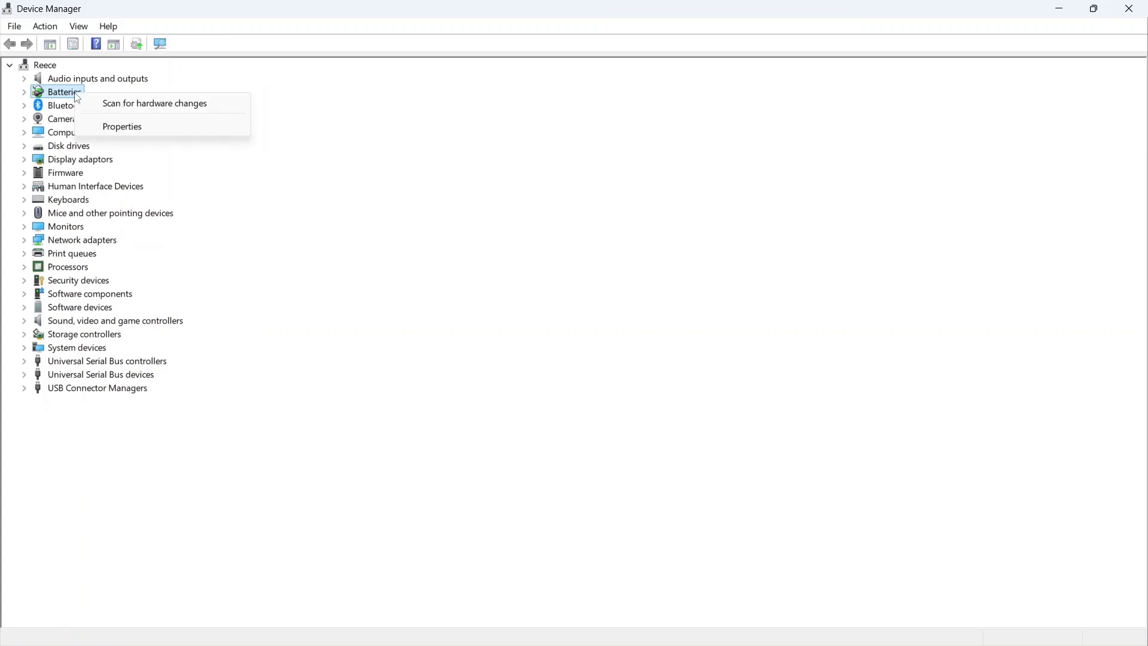
pyautogui.click(148, 104)
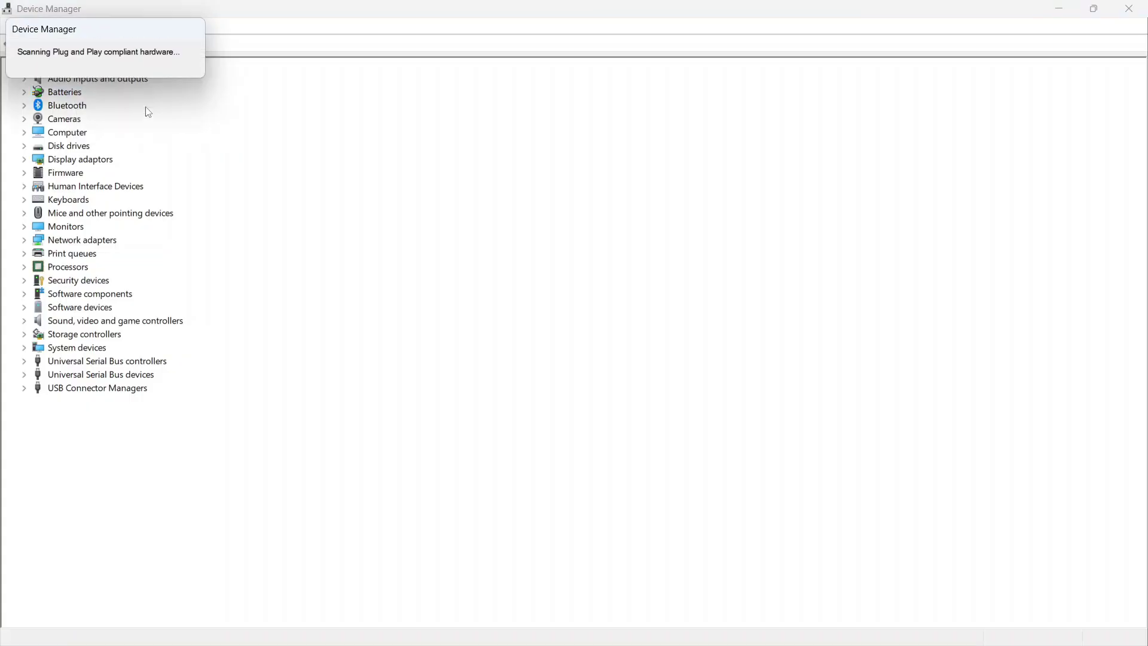
pyautogui.click(23, 92)
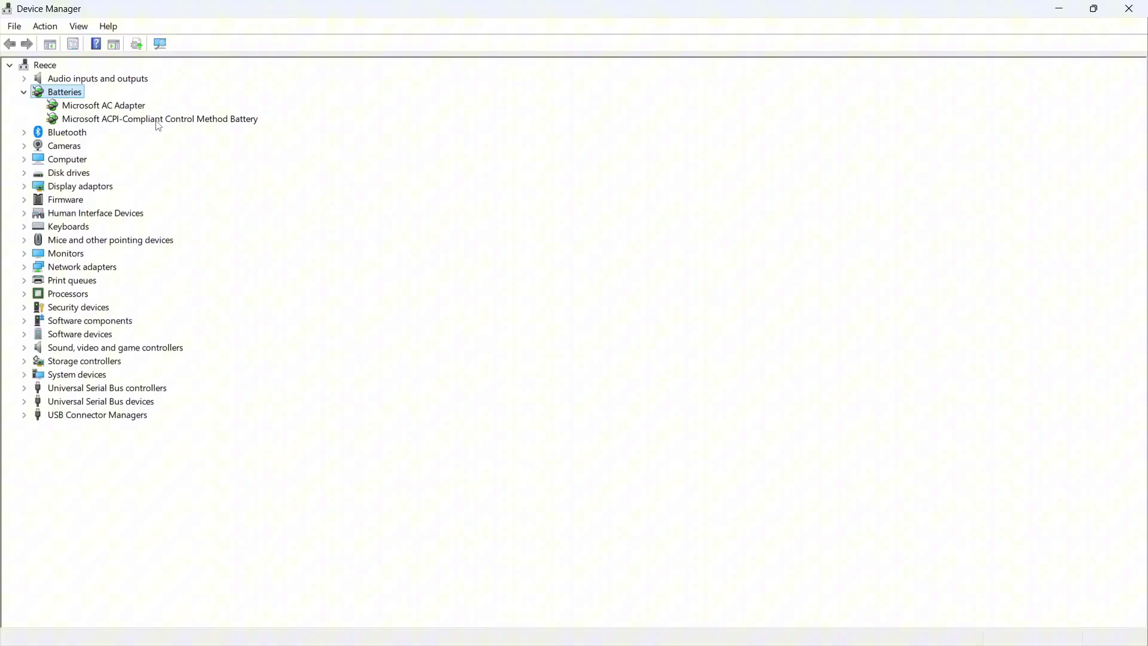
pyautogui.click(1129, 8)
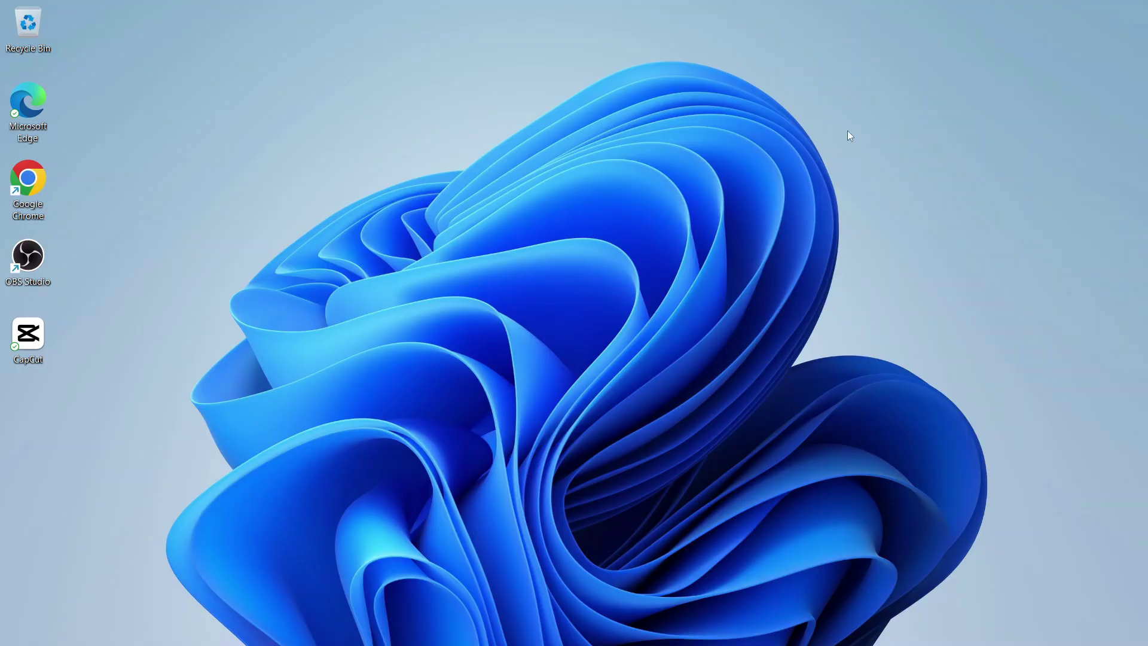
# Shut down the laptop from the Start menu power options.
pyautogui.press('super')
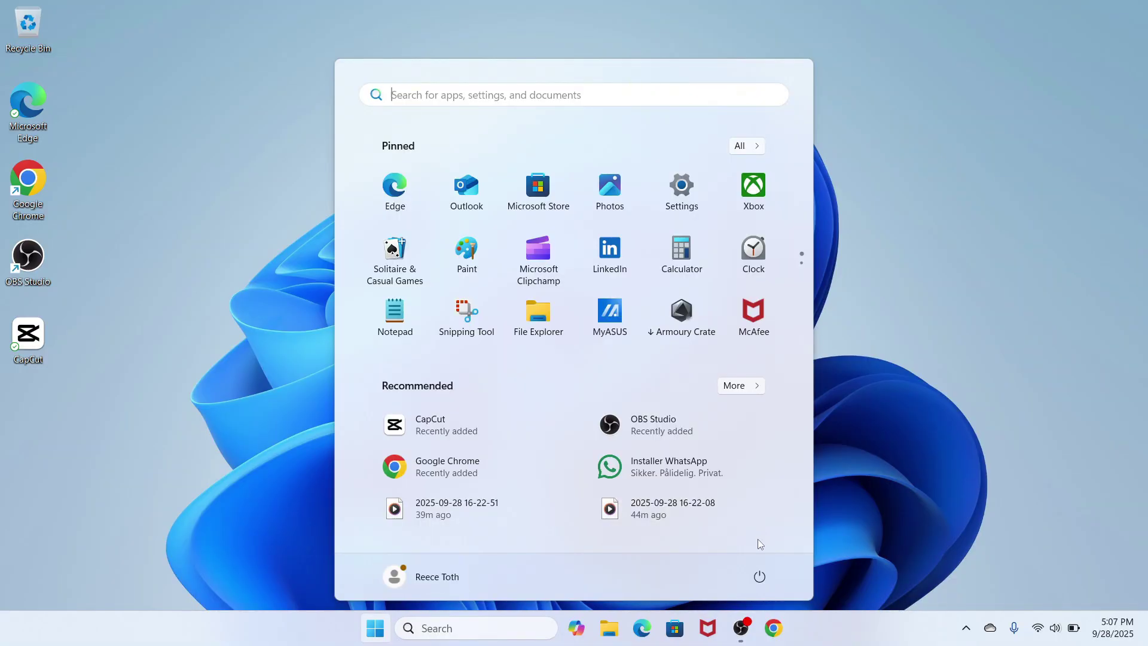
pyautogui.click(759, 577)
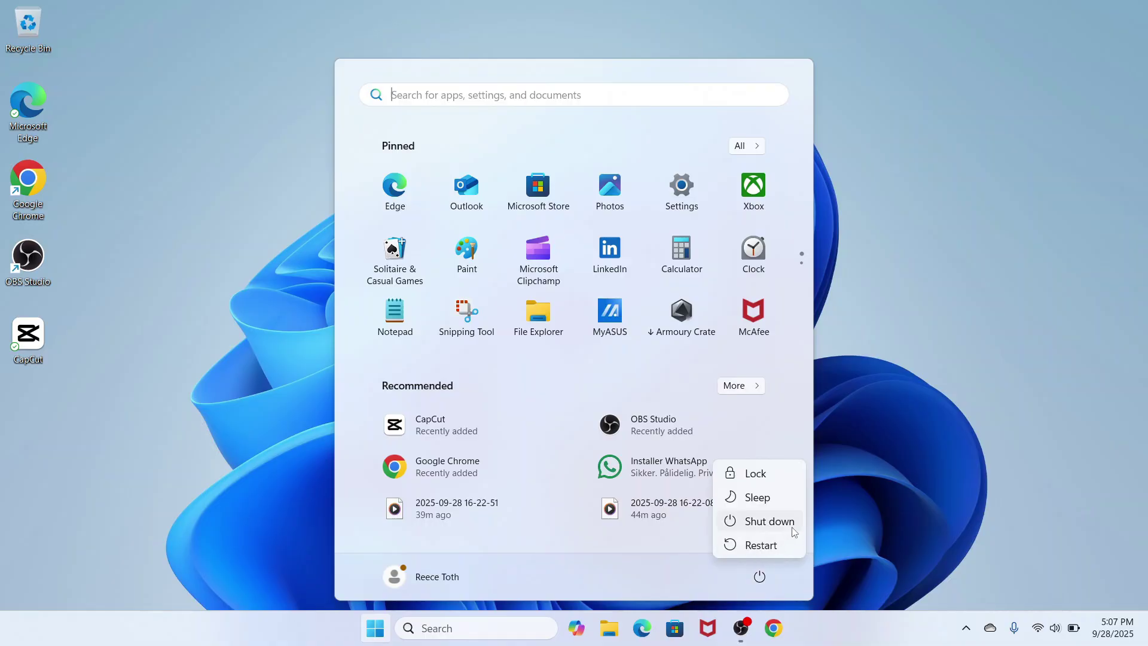
pyautogui.click(780, 522)
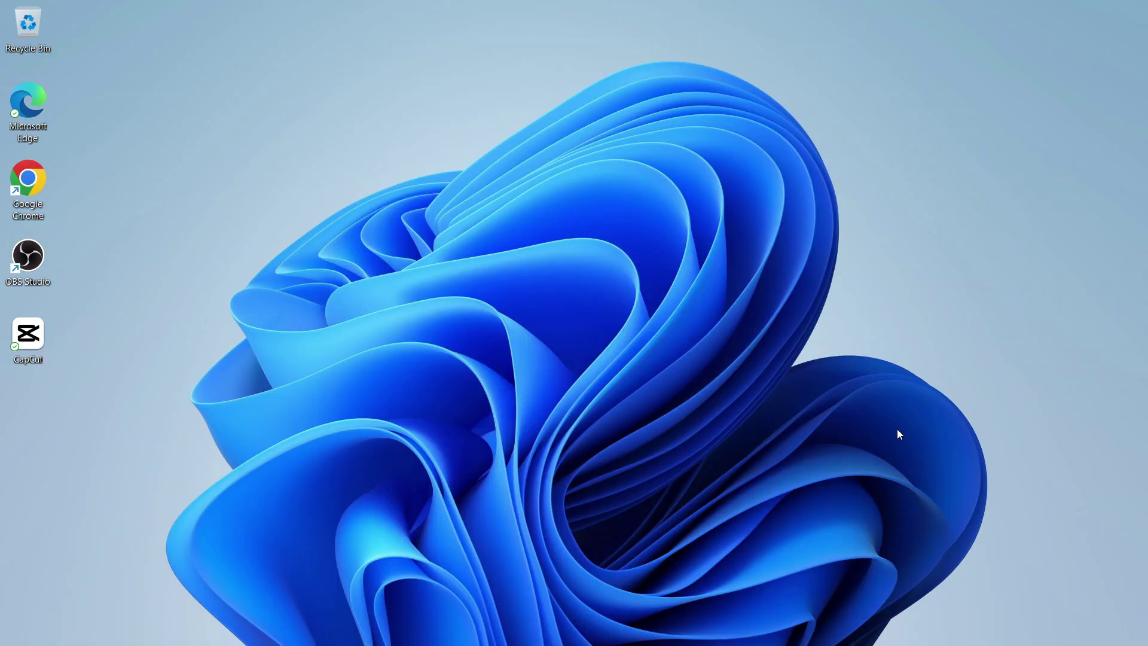